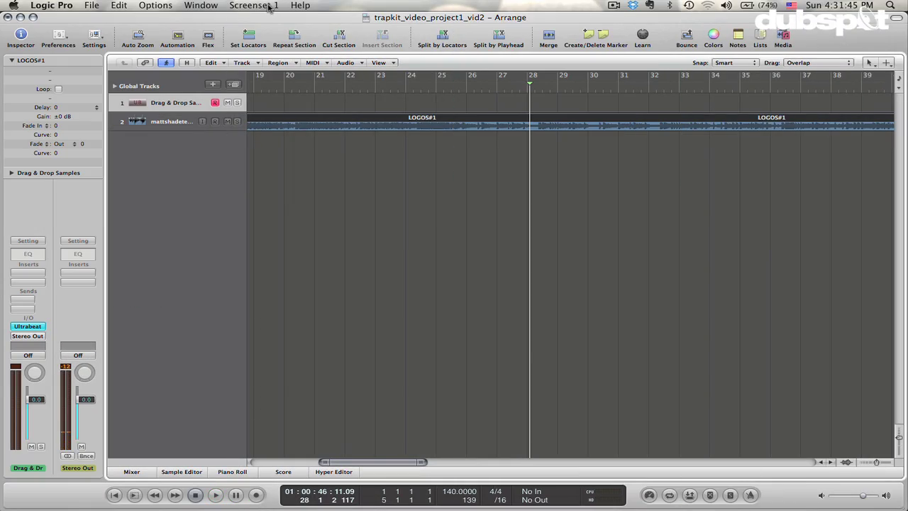
Open the Environment window and switch it to the Click & Ports layer.
left_click(201, 5)
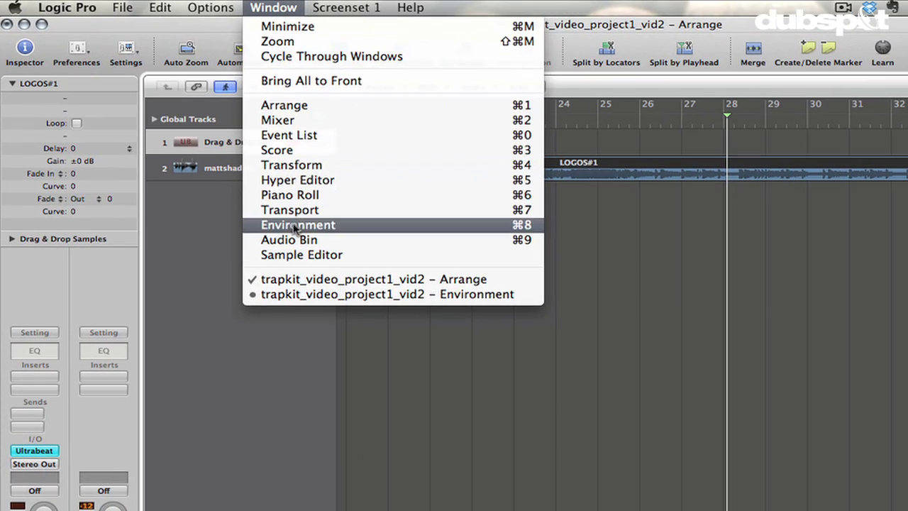
left_click(294, 226)
left_click(121, 47)
left_click(43, 24)
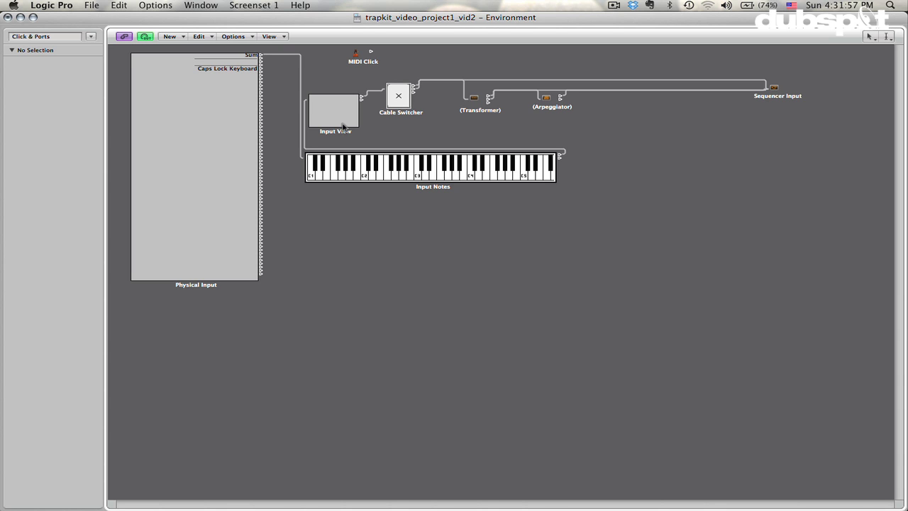
Select the Cable Switcher, Transformer, Arpeggiator and Sequencer Input in turn to trace their cables.
left_click(391, 116)
left_click(371, 84)
left_click(474, 86)
left_click(561, 88)
left_click(850, 71)
left_click(820, 117)
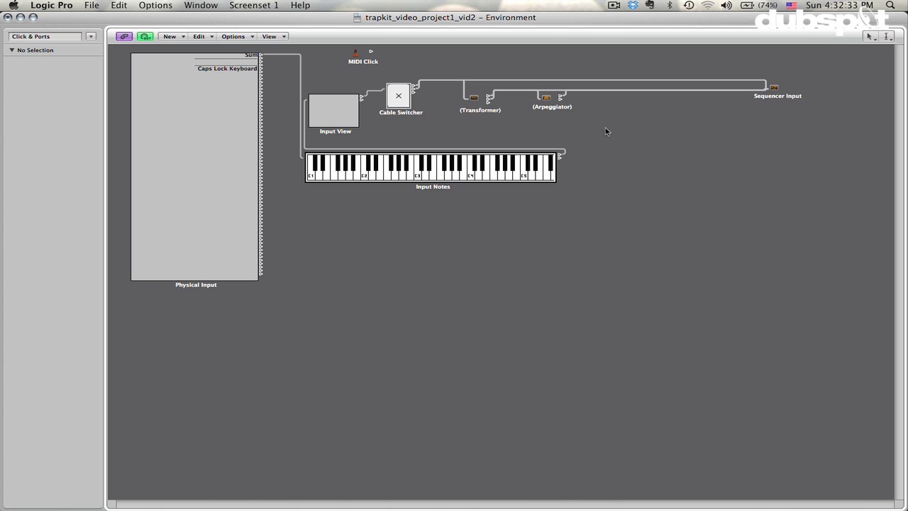
Copy and paste the Transformer–Arpeggiator pair, placing the copies below the originals.
left_click_drag(606, 129, 475, 98)
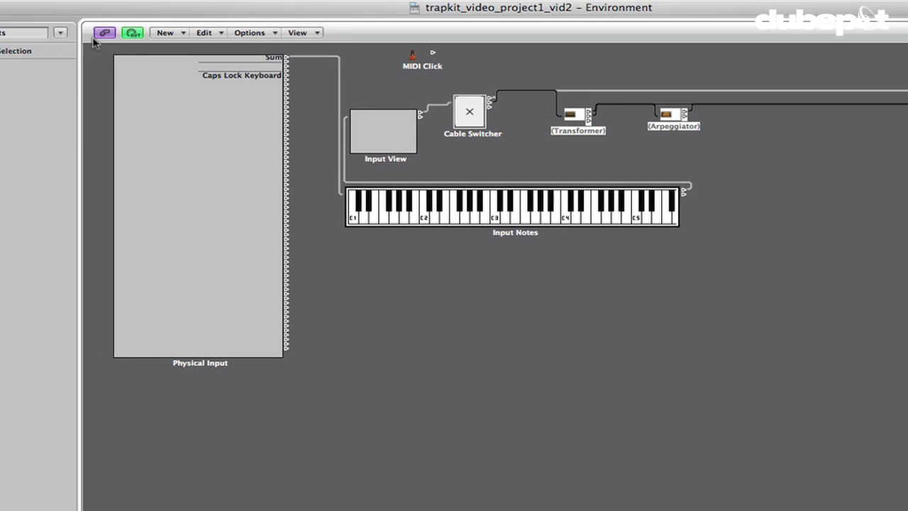
left_click(155, 7)
left_click(174, 107)
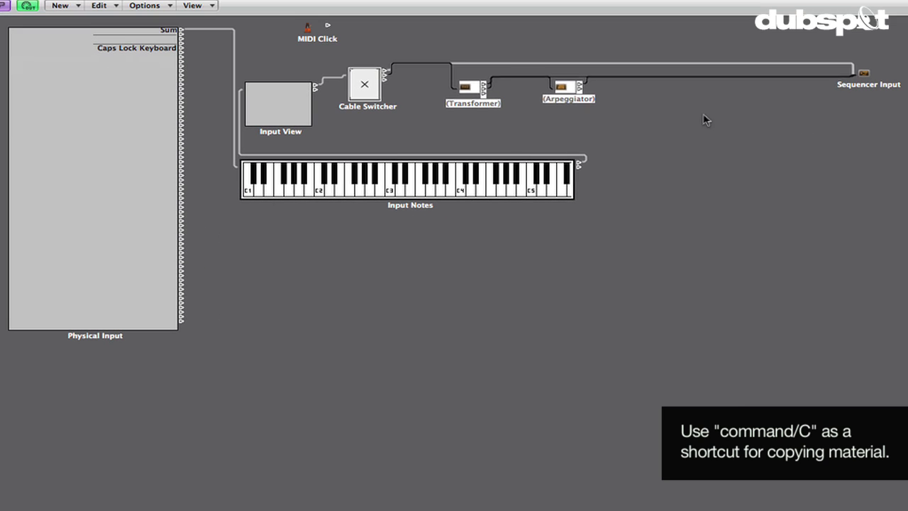
key("super+v")
left_click_drag(627, 92, 673, 124)
left_click(742, 128)
left_click(492, 89)
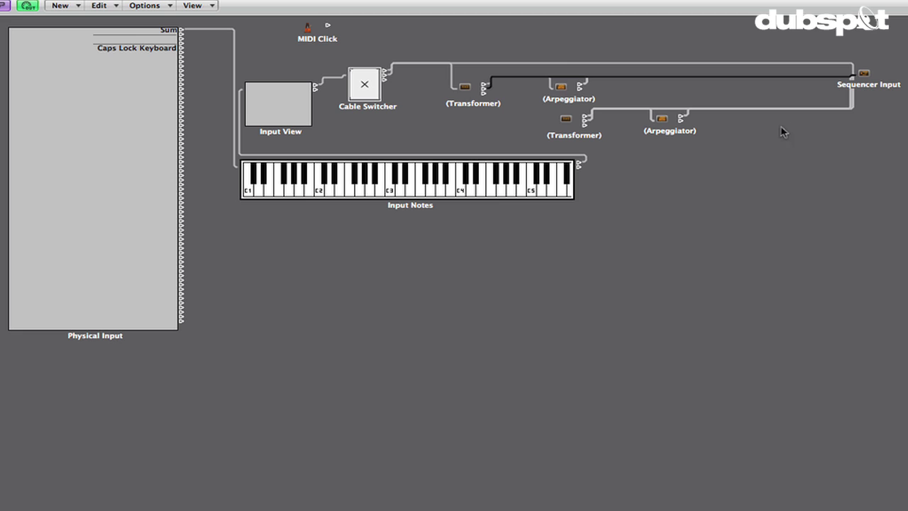
Cable the first Transformer into the second and set the second's pitch condition to E1.
left_click_drag(484, 90, 567, 132)
key("Left")
double_click(475, 87)
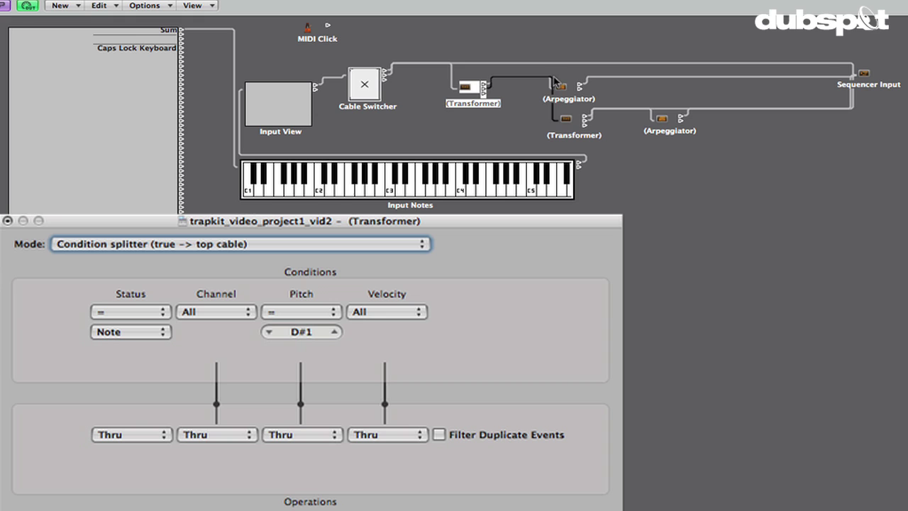
left_click(7, 221)
double_click(565, 119)
left_click_drag(307, 330, 306, 325)
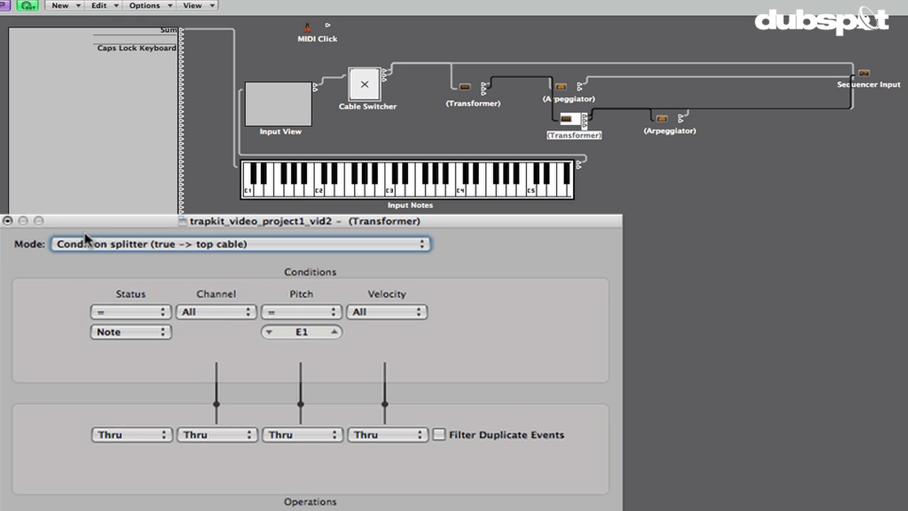
left_click(8, 220)
Set the lower Arpeggiator's resolution to 1/12 in the Inspector.
left_click(660, 121)
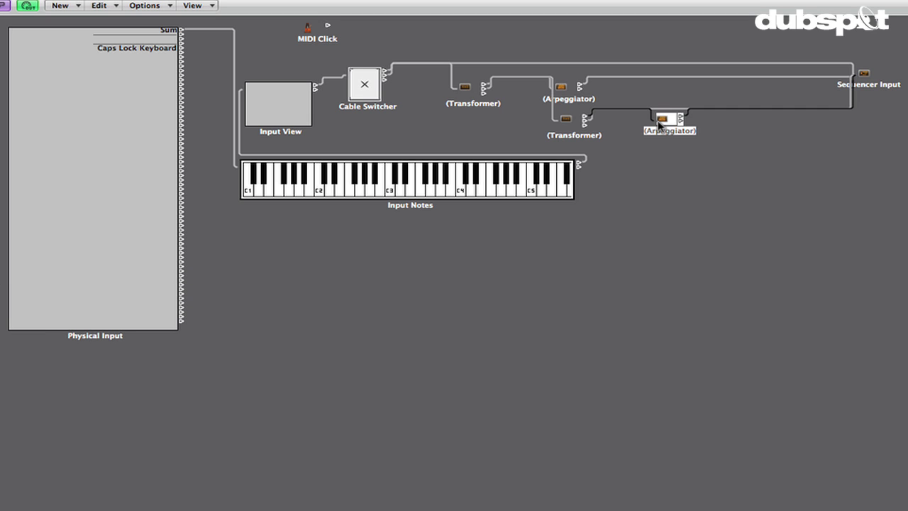
left_click(565, 92)
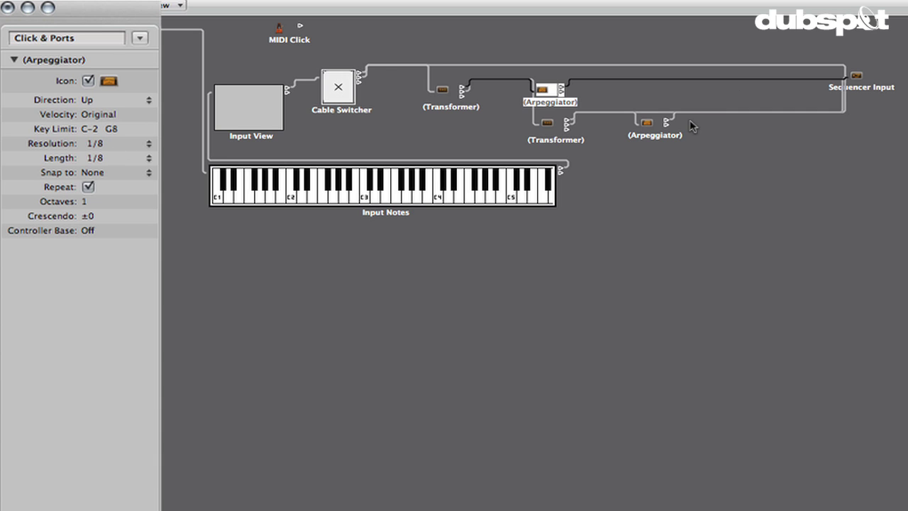
left_click(649, 122)
left_click(136, 142)
left_click(115, 172)
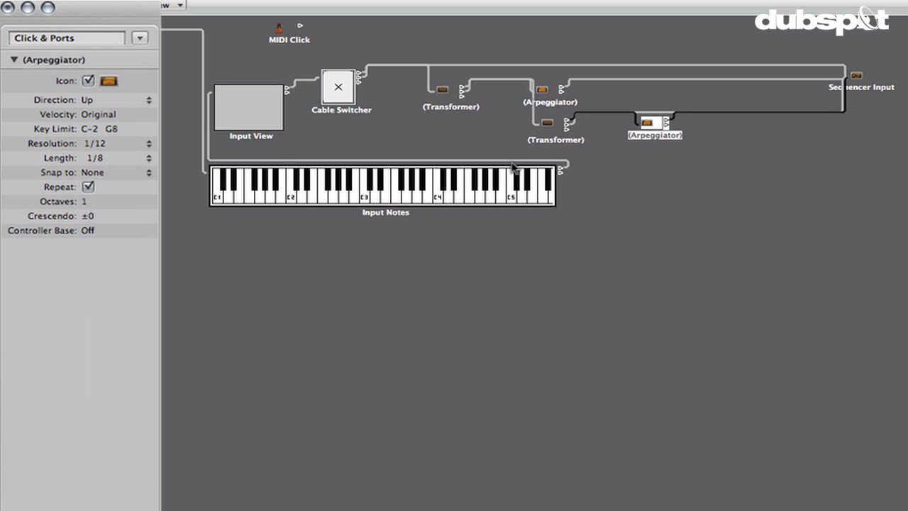
left_click(628, 175)
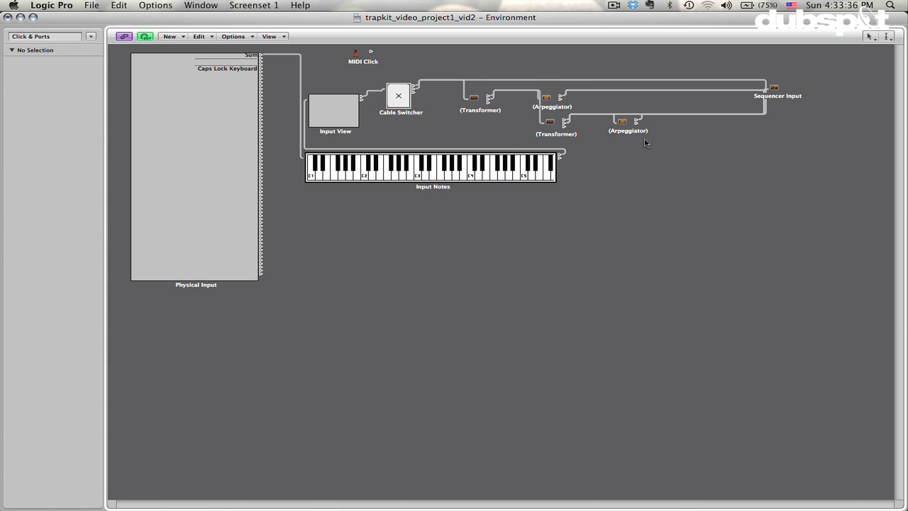
left_click(622, 122)
Duplicate the lower Transformer–Arpeggiator pair and place the third pair below the second.
left_click(550, 122, "shift")
left_click_drag(623, 122, 406, 122)
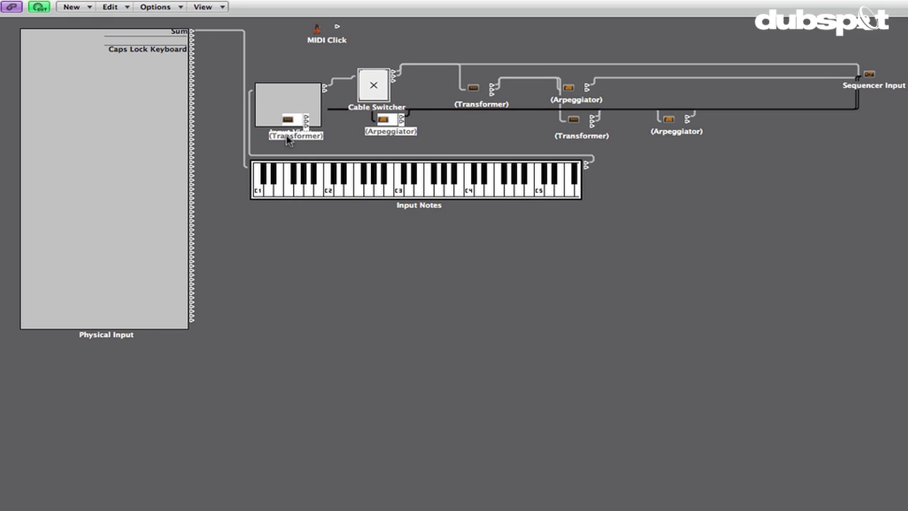
key("super+v")
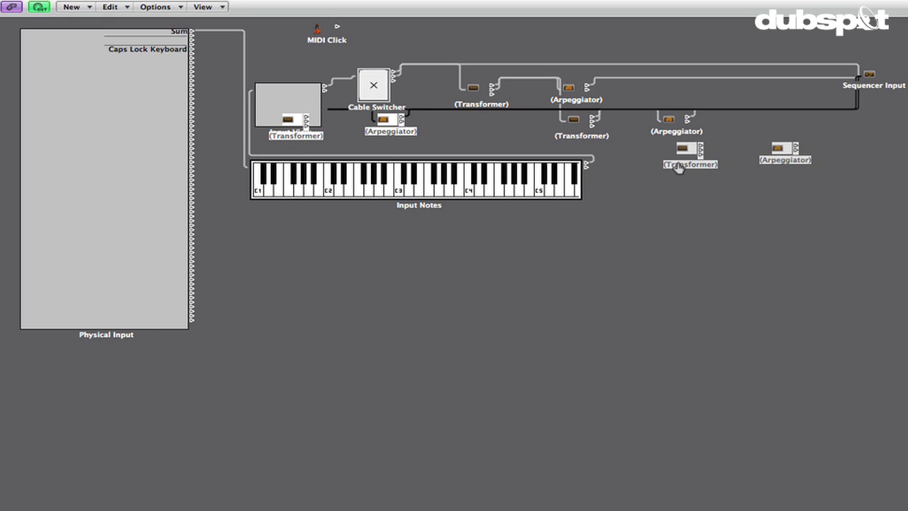
left_click_drag(679, 166, 668, 166)
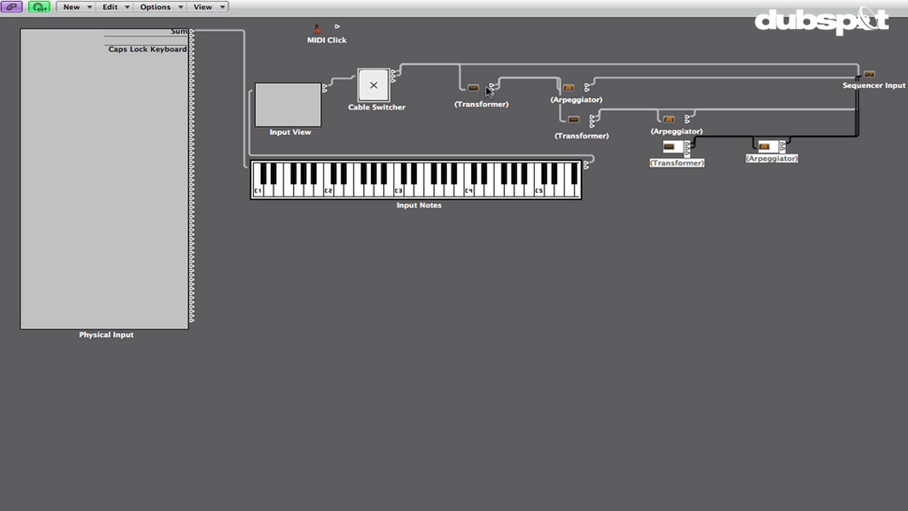
left_click(736, 204)
Cable the second Transformer into the third, setting pitch F1 and Arpeggiator resolution 1/16.
left_click_drag(593, 122, 669, 149)
double_click(669, 147)
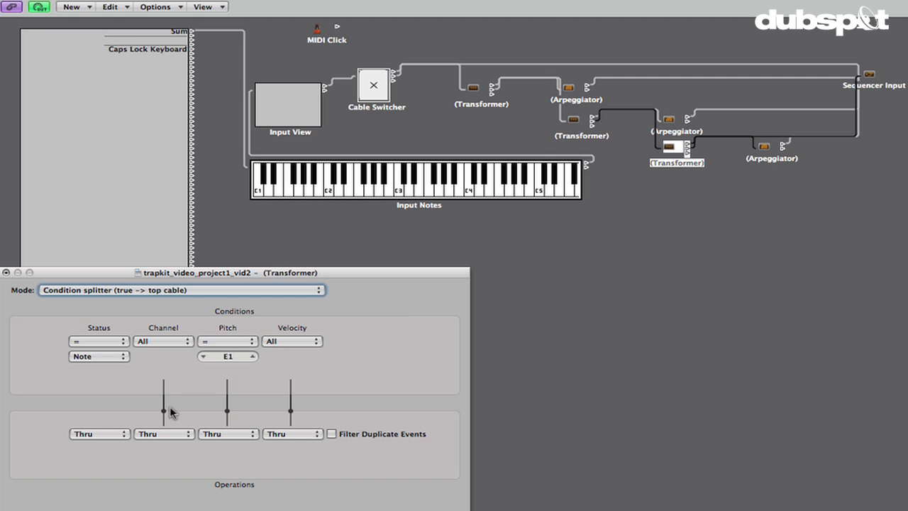
left_click_drag(229, 357, 229, 353)
left_click(758, 148)
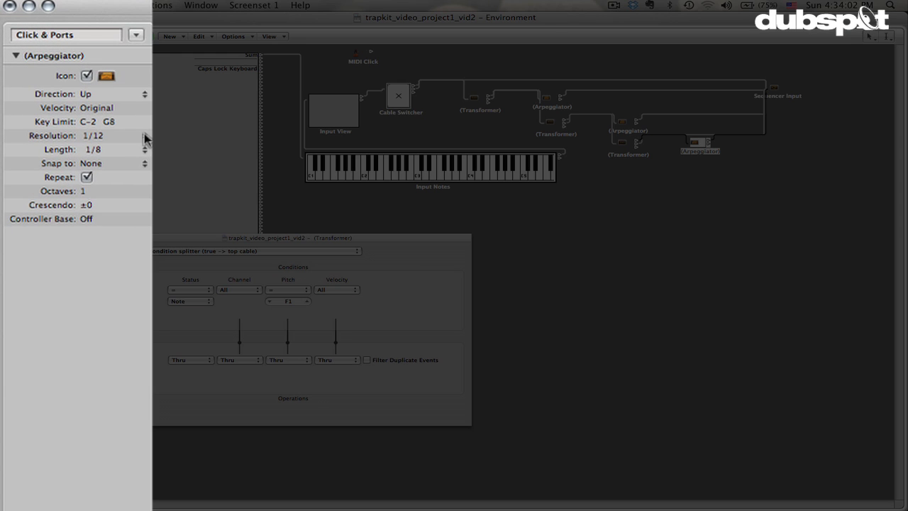
left_click(145, 137)
left_click(114, 148)
left_click(121, 242)
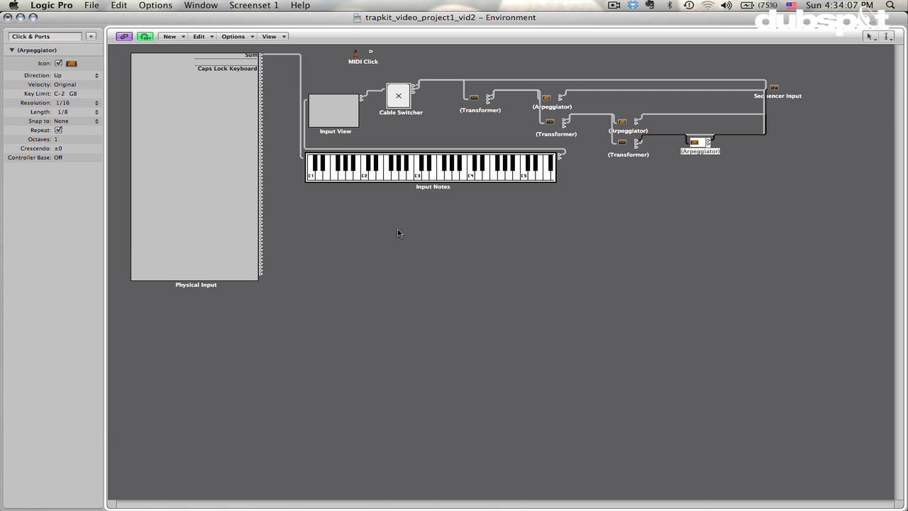
Back in the Arrange window, mute track 2 and open track 1's Ultrabeat.
left_click(398, 232)
left_click(201, 5)
left_click(209, 76)
left_click(227, 122)
left_click(171, 104)
left_click(29, 328)
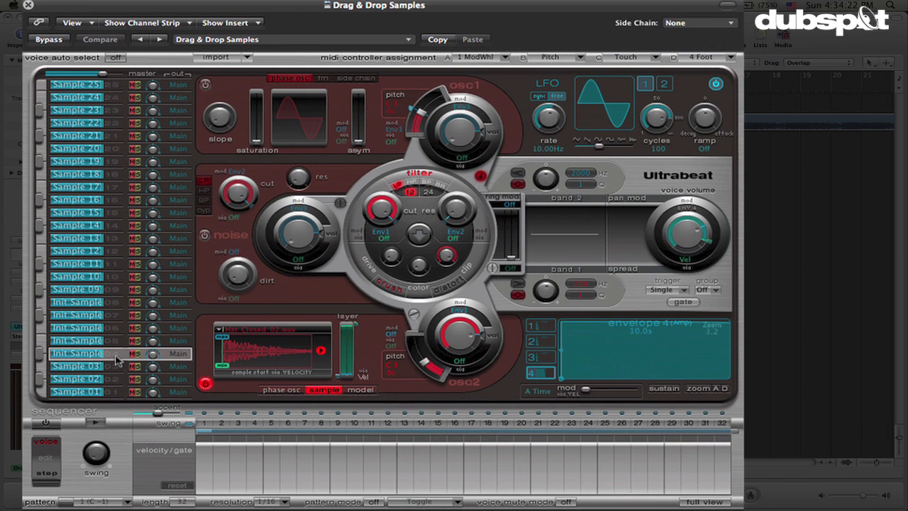
left_click(40, 356)
Copy voice 4 with its sequence and rename the closed hi-hat voice 'ch'.
right_click(121, 357)
left_click(142, 361)
left_click(119, 343)
double_click(119, 353)
type("ch")
key("Return")
right_click(64, 356)
left_click(135, 362)
Paste the ch hi-hat voice into voice rows 05, 06, 07, 08 and 09.
left_click(119, 341)
right_click(119, 345)
left_click(141, 361)
left_click(112, 328)
right_click(112, 329)
left_click(137, 349)
left_click(119, 317)
right_click(120, 317)
left_click(144, 339)
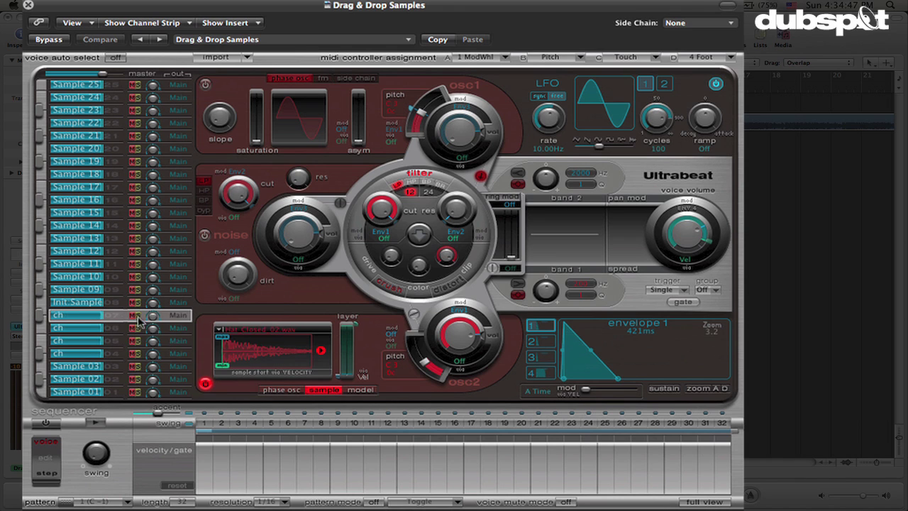
left_click(115, 301)
right_click(116, 302)
left_click(147, 320)
left_click(112, 289)
right_click(112, 288)
left_click(149, 309)
left_click(109, 353)
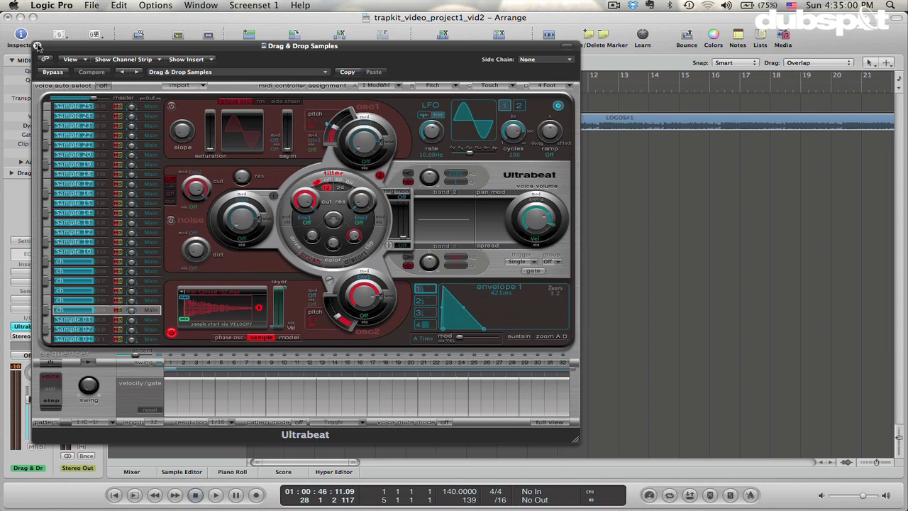
Close Ultrabeat, start playback and play F and D drum notes via Musical Typing.
left_click(38, 46)
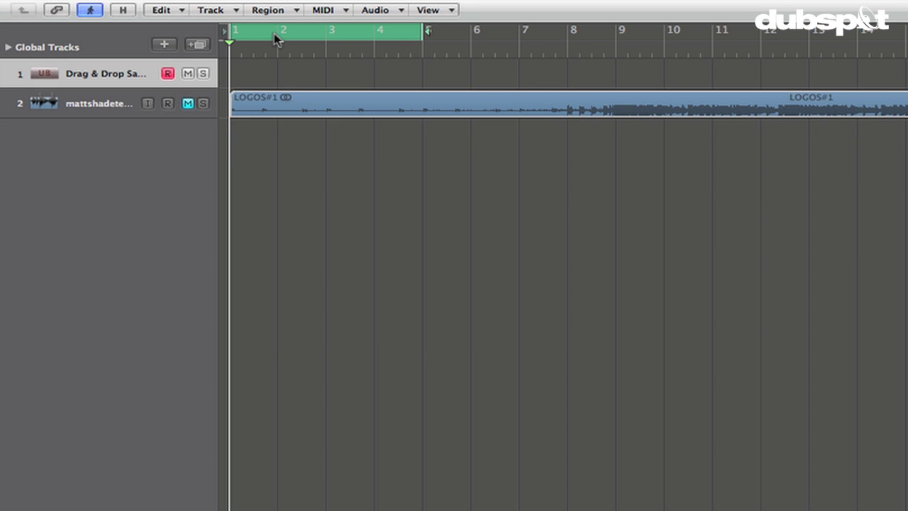
key("space")
key("super+k")
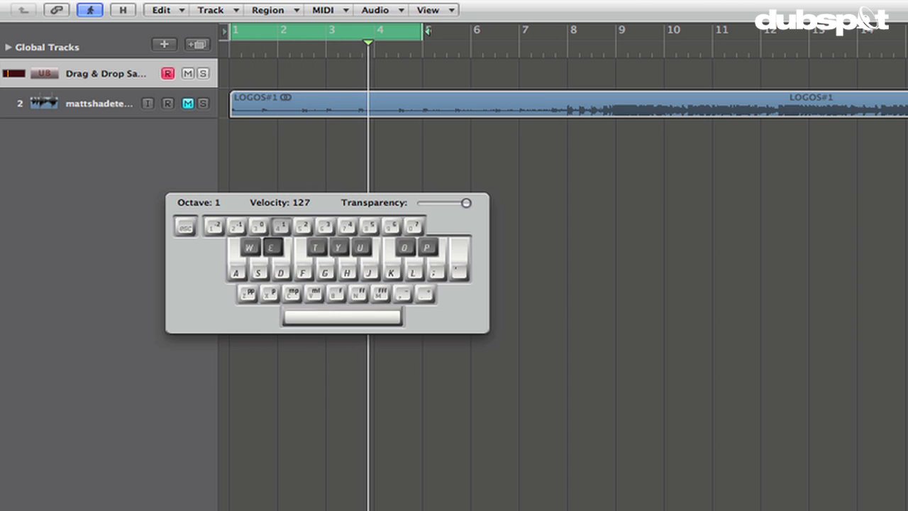
key("f")
key("d")
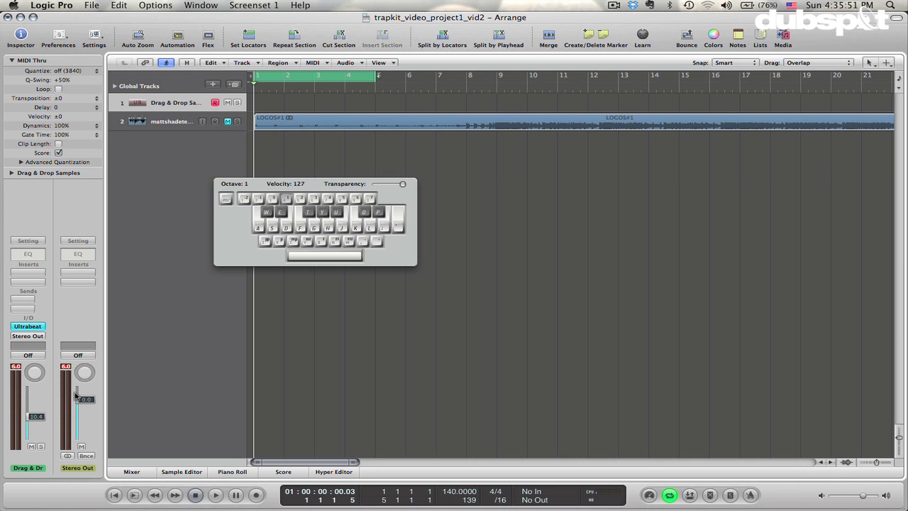
key("Caps_Lock")
Bring up the Environment with Cmd-8 on the Click & Ports layer.
key("super+8")
left_click(91, 37)
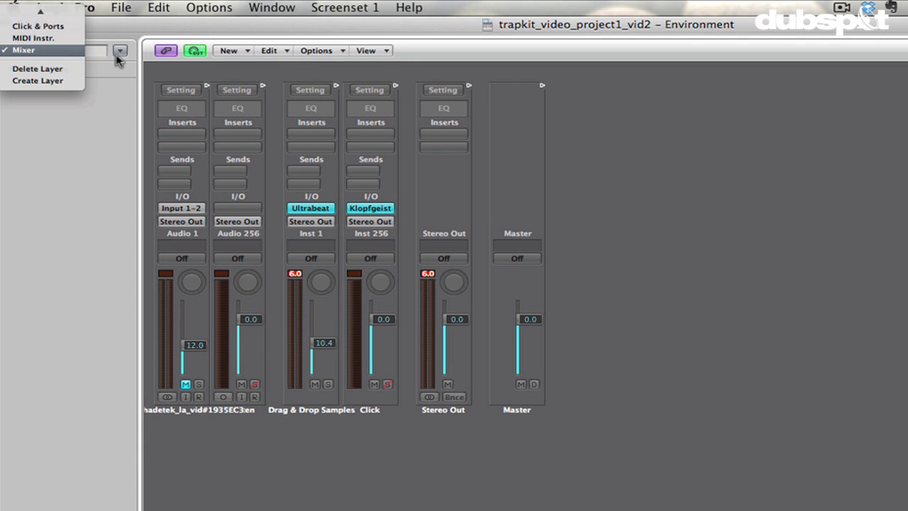
left_click(37, 26)
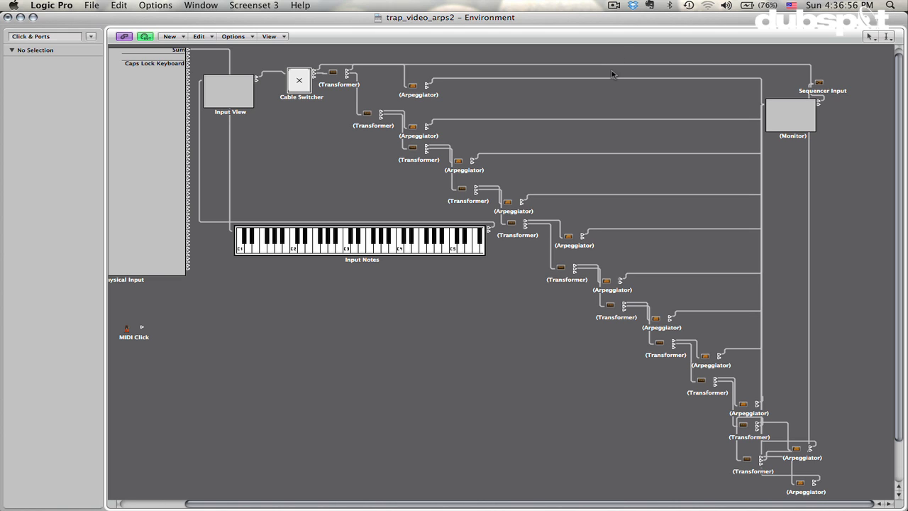
Play E1, F1, G1, A1, G#1, B1, C2 and A#1 notes into the Environment chain.
key("Caps_Lock")
key("d")
key("f")
key("g")
key("h")
key("g")
key("y")
key("h")
key("j")
key("k")
key("h")
key("u")
key("h")
key("u")
key("h")
key("u")
Inspect the Transformers' pitch conditions (A1, A#1) and their Arpeggiators' settings along the chain.
double_click(560, 268)
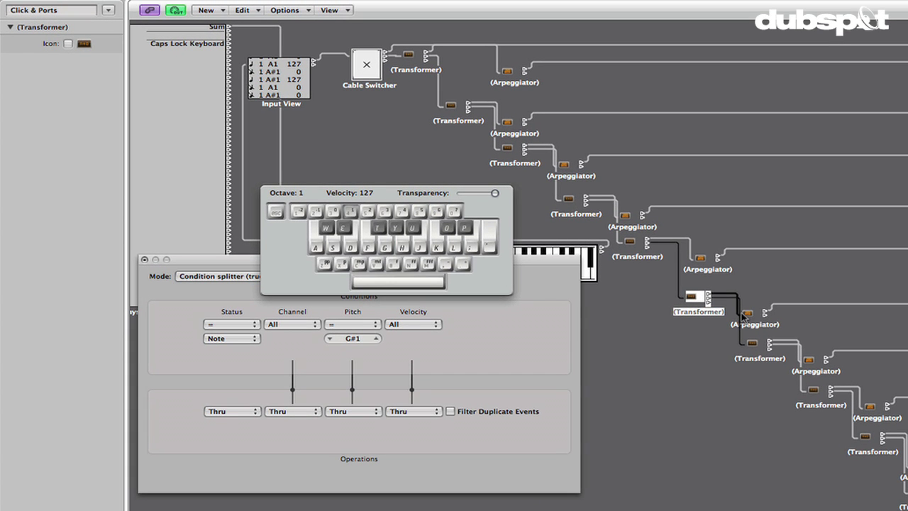
left_click(608, 282)
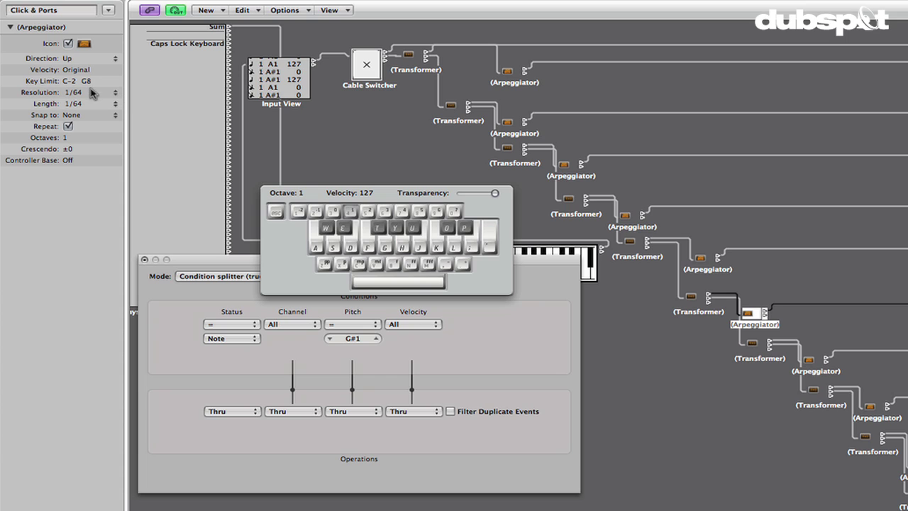
left_click(754, 344)
left_click(809, 359)
left_click(815, 389)
left_click(871, 407)
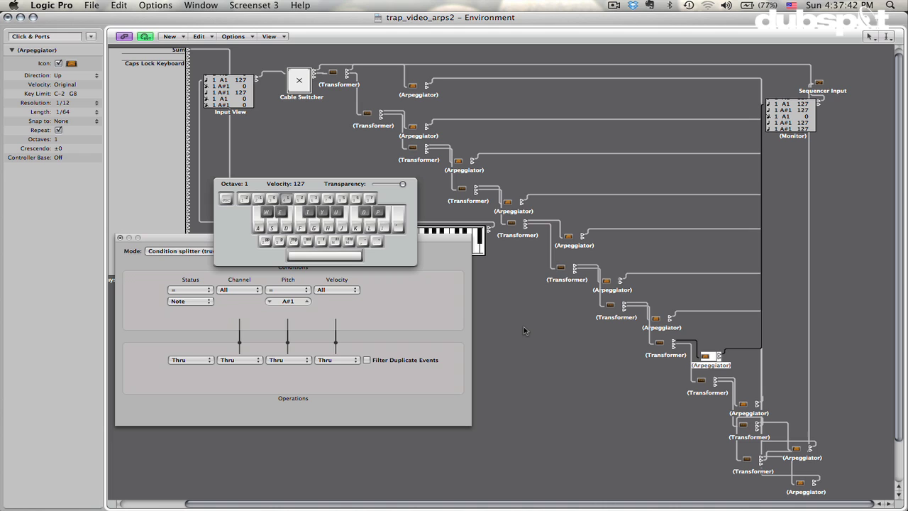
Play A1 and A#1 at velocity 120, then close the Transformer editor.
key("h")
key("h")
key("c")
key("h")
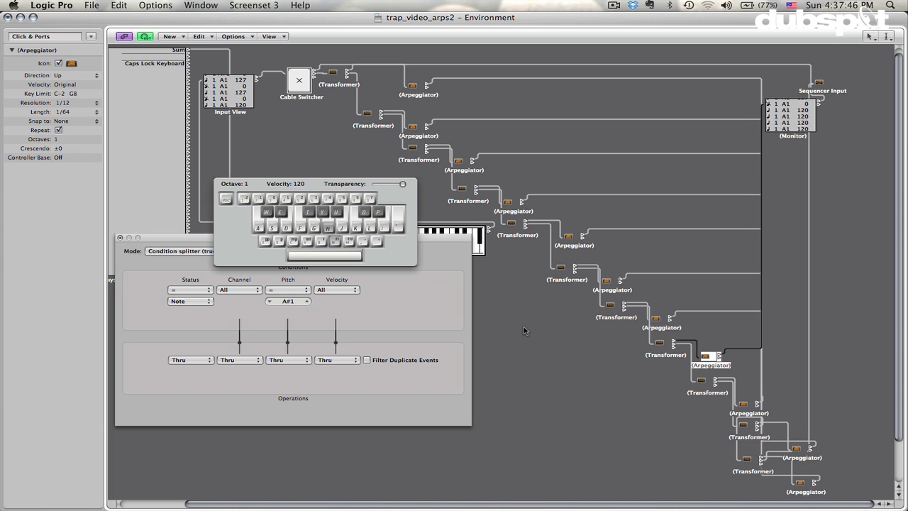
key("u")
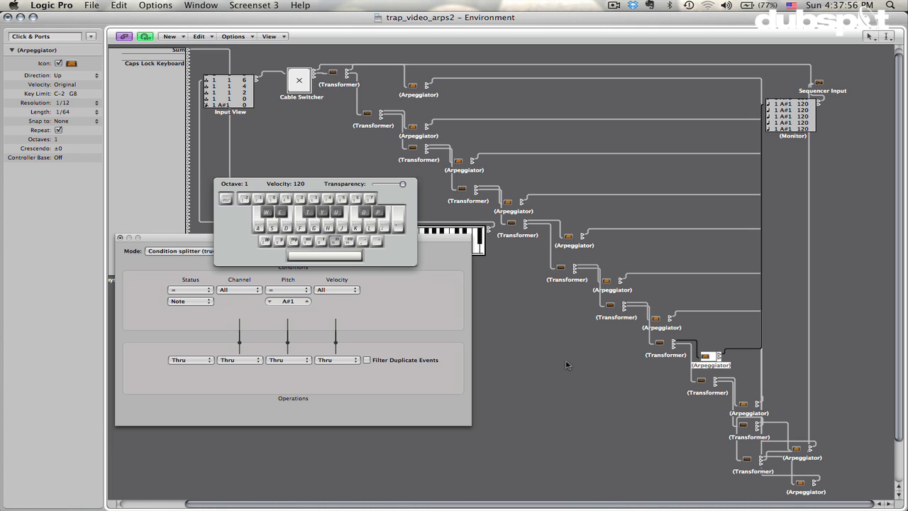
key("Caps_Lock")
left_click(120, 238)
Return to the Arrange window, stop playback and open the Drag & Drop Samples track's Ultrabeat.
left_click(199, 5)
left_click(217, 76)
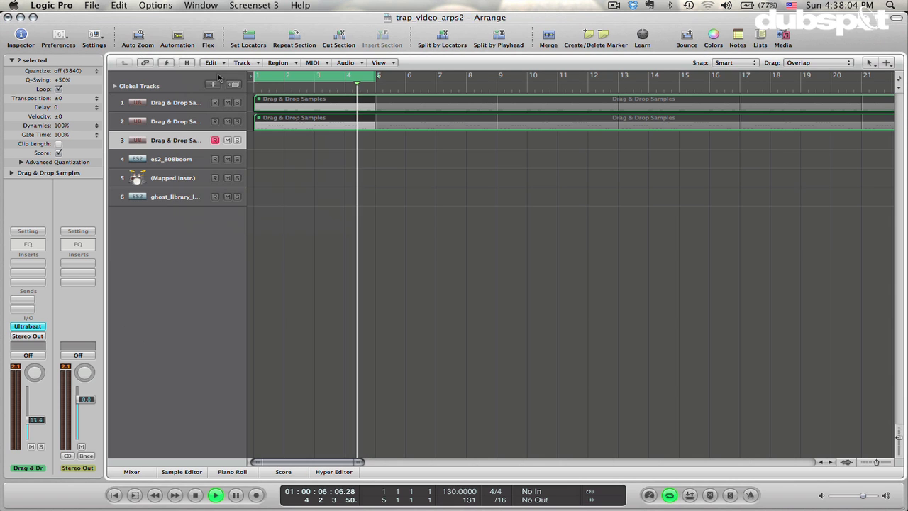
key("space")
left_click(27, 326)
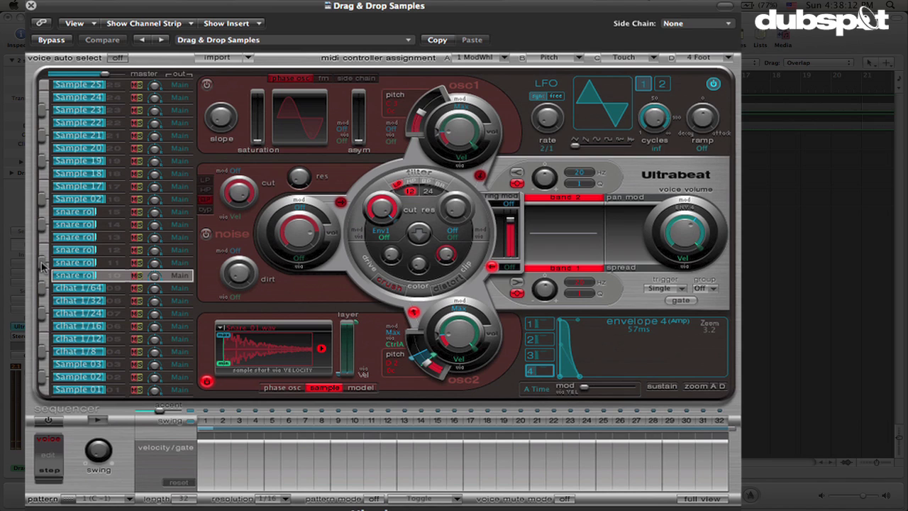
left_click(110, 277)
Copy the Sample 02 voice and bring up the voice options for slot 9.
left_click(120, 376)
left_click(43, 377)
right_click(108, 382)
left_click(146, 381)
left_click(115, 203)
right_click(114, 204)
Paste Sample 02 into slot 9; modulate osc 2 pitch by Max via CtrlA (ModWhl) to +21.
left_click(167, 220)
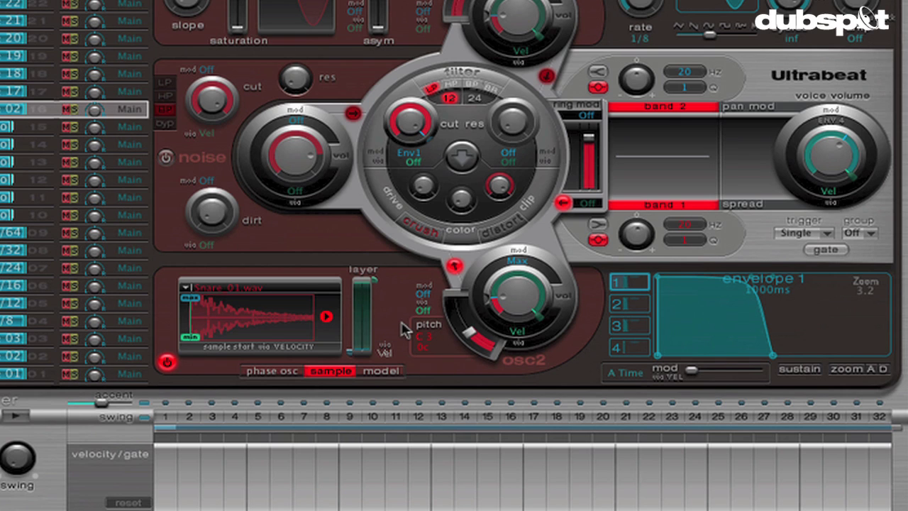
left_click(425, 295)
left_click(484, 439)
left_click(425, 311)
left_click(482, 353)
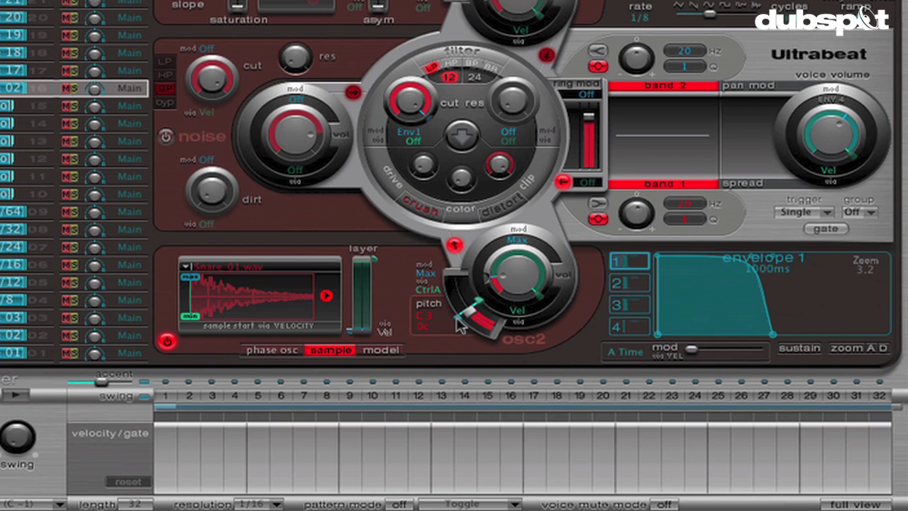
left_click(457, 319)
left_click_drag(457, 318, 445, 306)
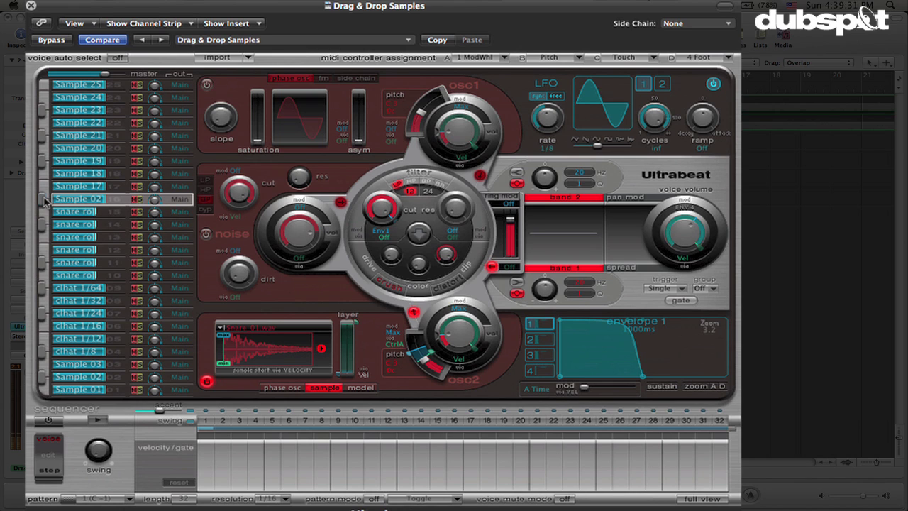
left_click(43, 200)
key("super+k")
key("g")
key("h")
key("j")
key("k")
key("o")
key("super+k")
Audition the Sample 01 voice with its trigger key in Ultrabeat.
left_click(41, 395)
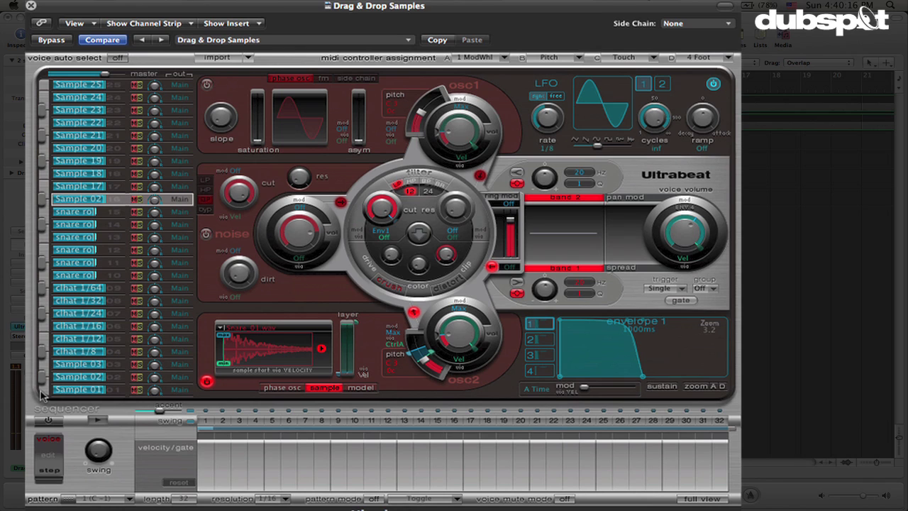